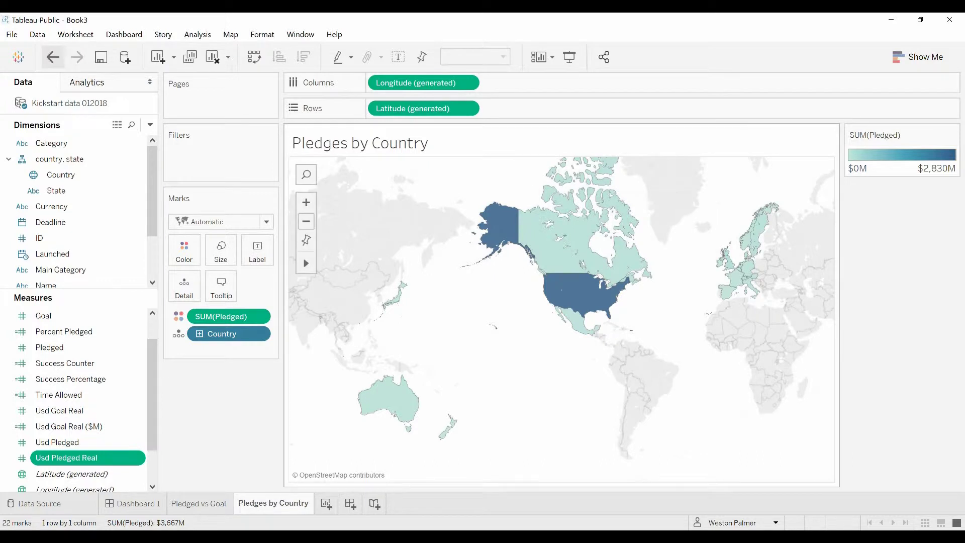
Embed the Pledged vs Goal sheet on a new line below the pledged value in the map tooltip
mouse_move(489, 239)
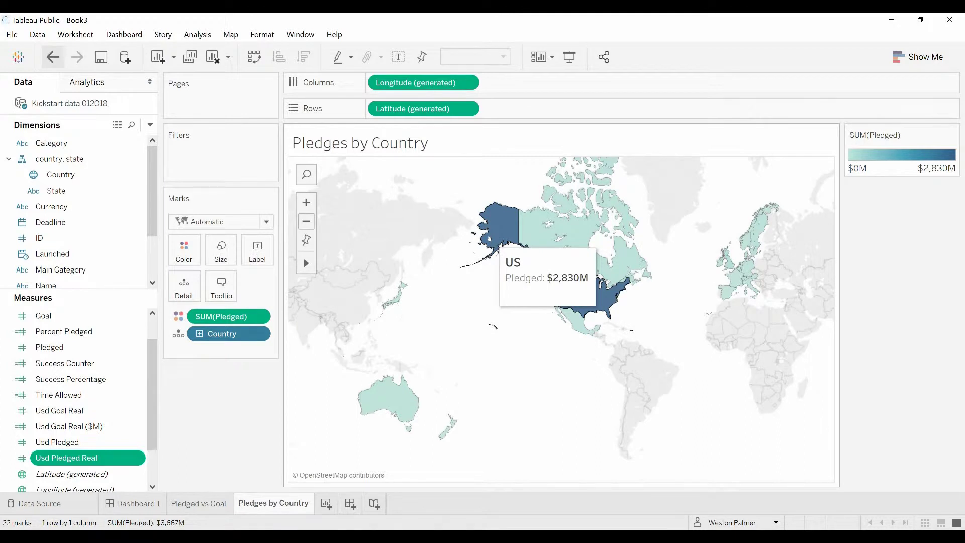
mouse_move(537, 230)
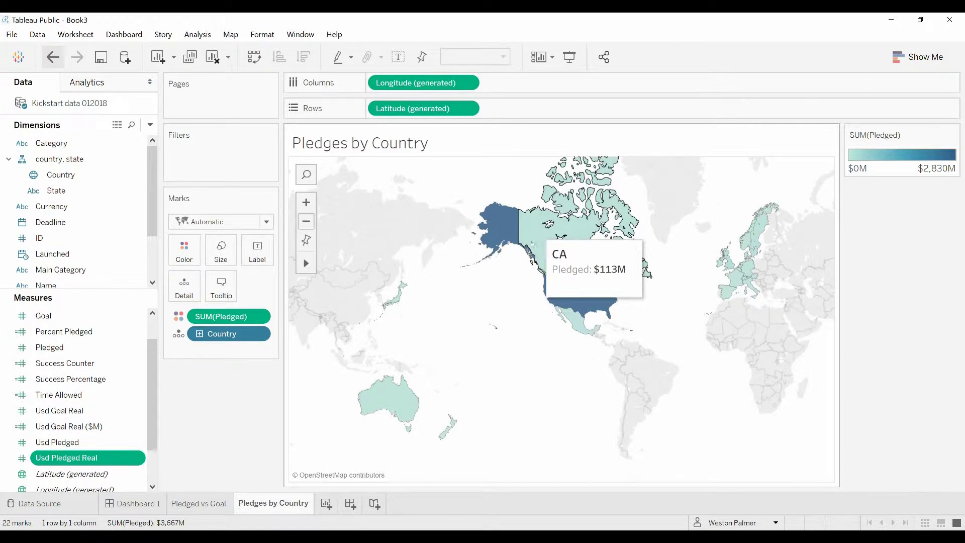
mouse_move(415, 400)
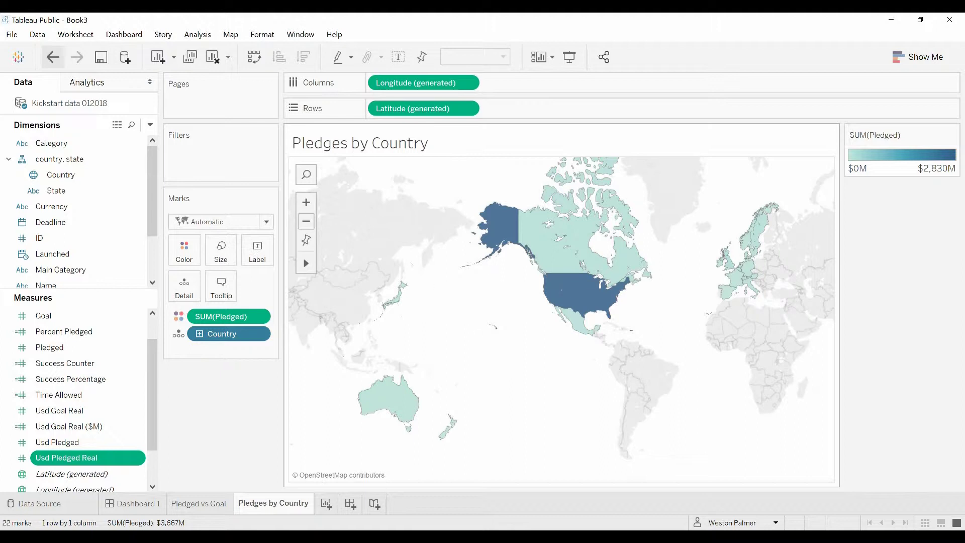
click(221, 285)
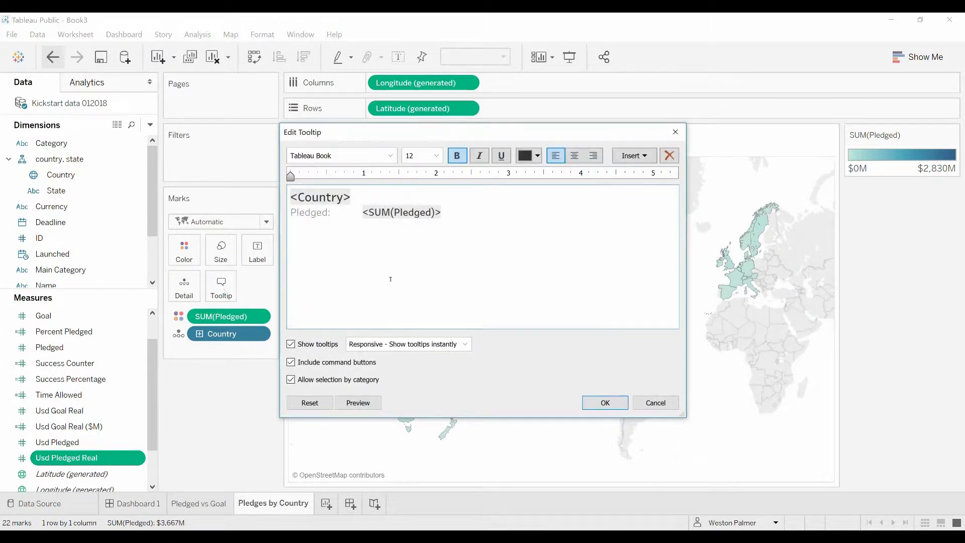
click(482, 216)
key(Return)
click(649, 156)
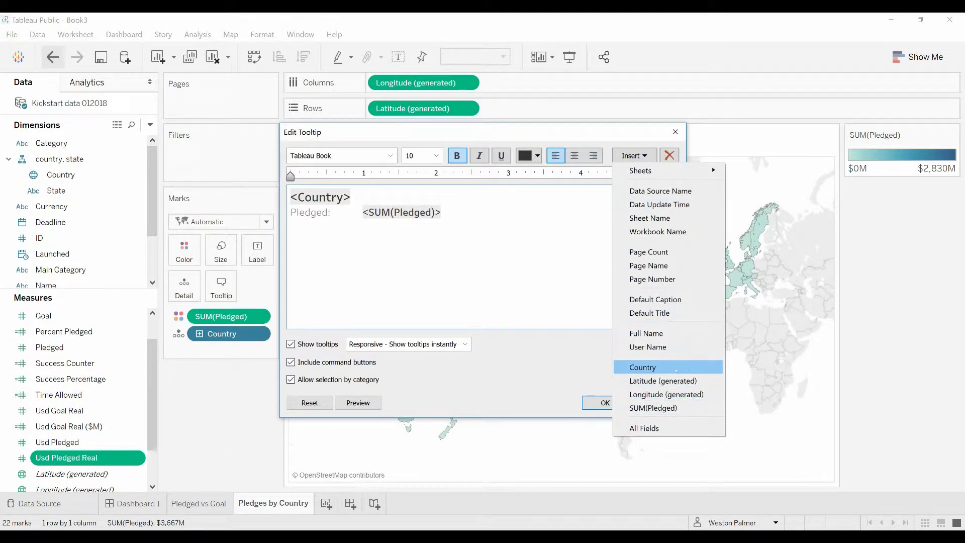
mouse_move(686, 171)
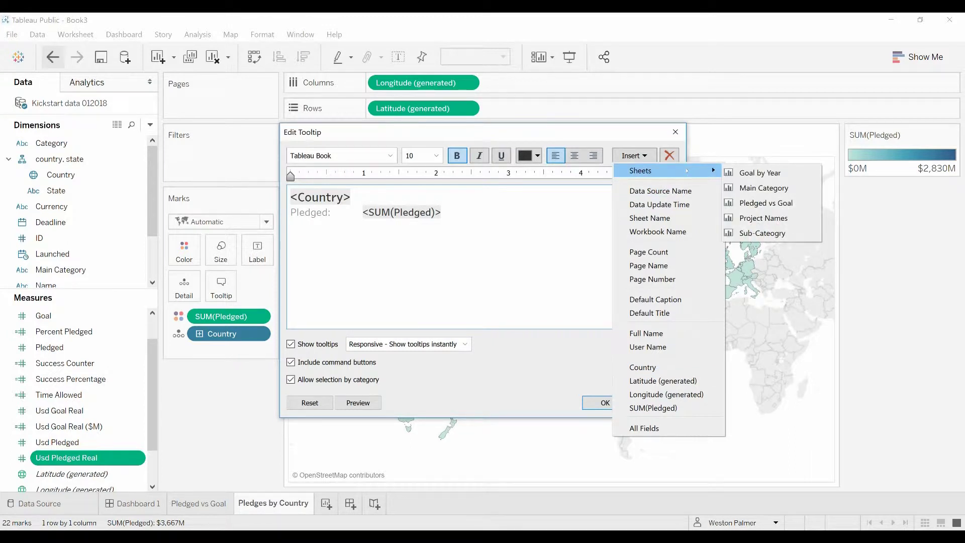
click(791, 203)
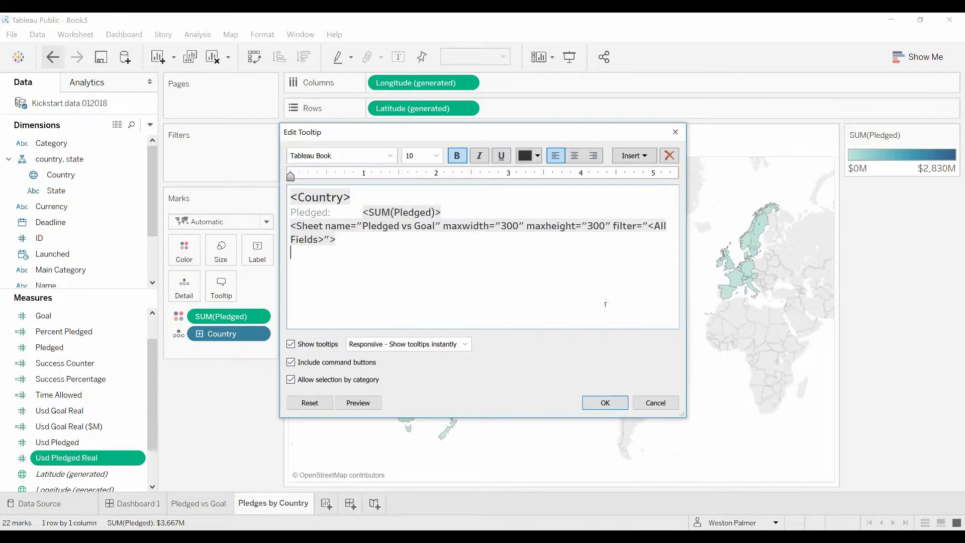
click(606, 403)
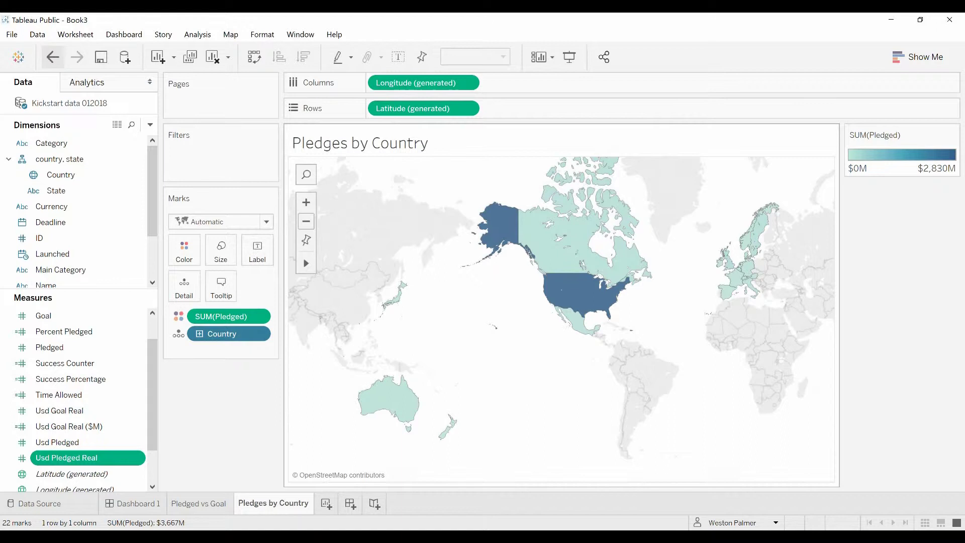
Hover over Mexico on the map to preview the tooltip with the embedded chart
mouse_move(578, 322)
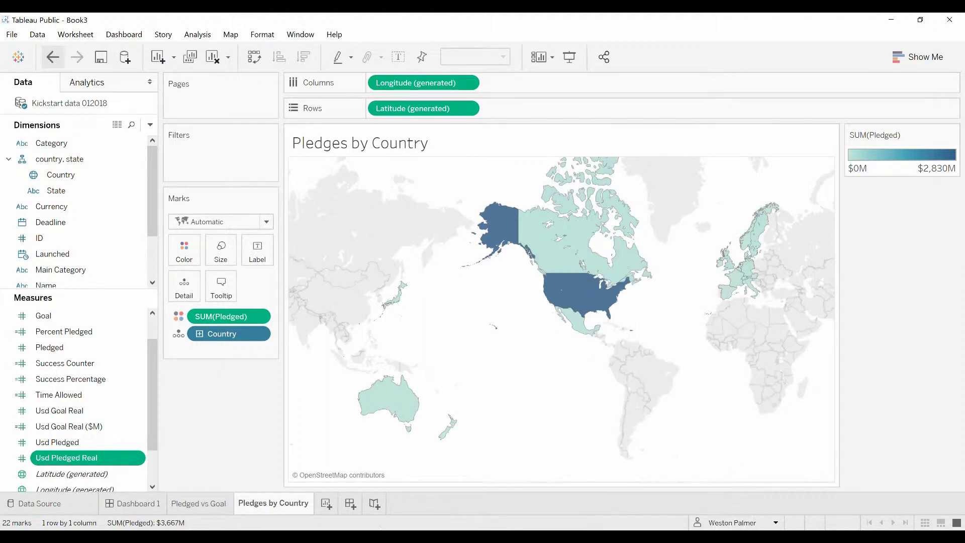
click(199, 503)
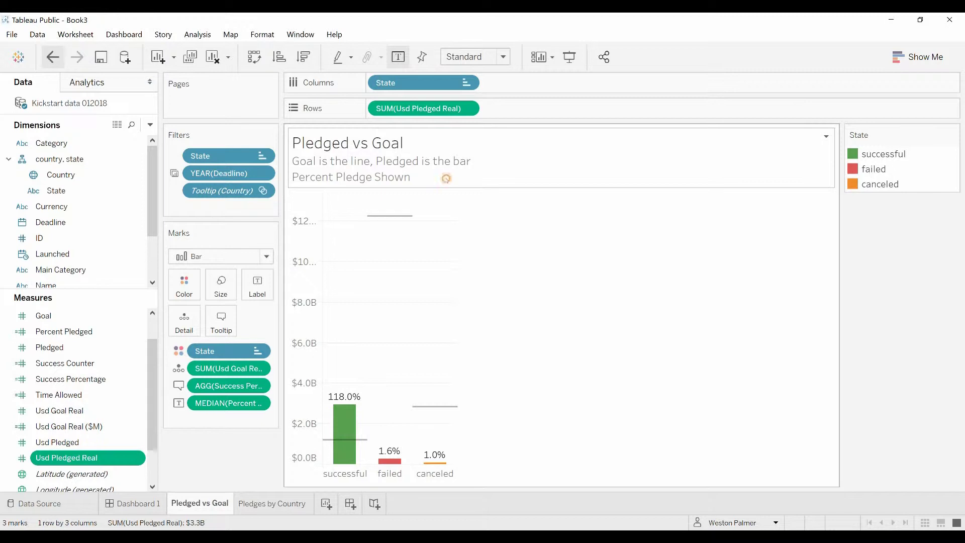
right_click(446, 180)
click(474, 187)
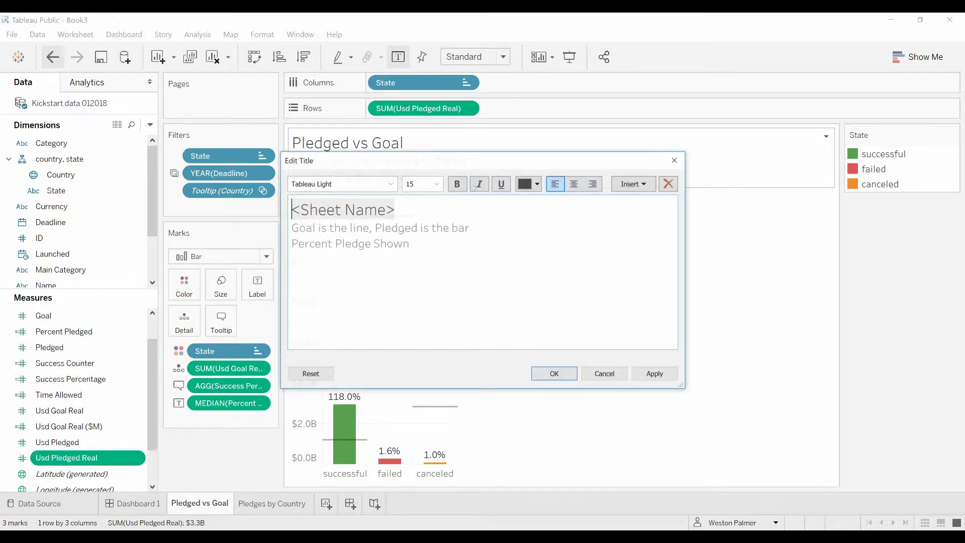
drag(420, 242, 268, 224)
key(ctrl+c)
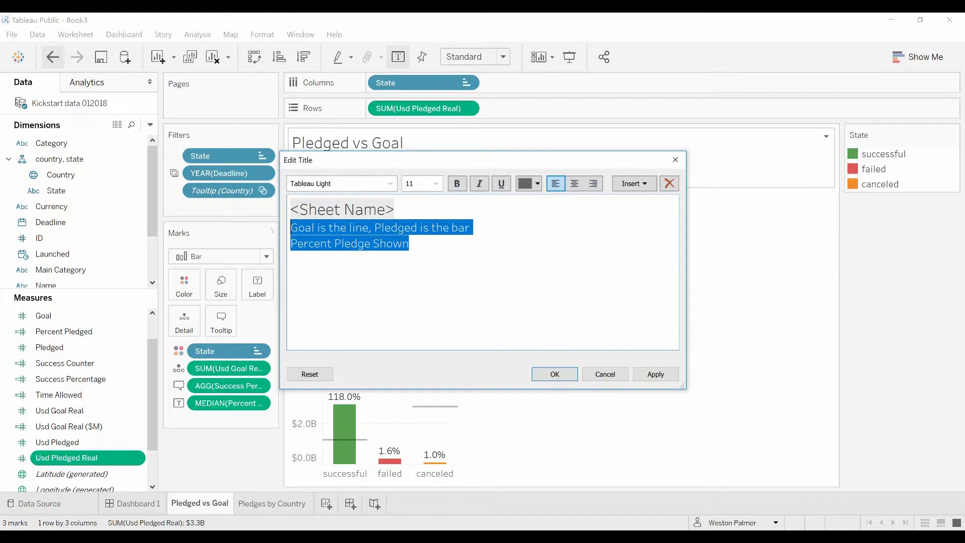
click(555, 374)
Add 'Goal is the line, Pledged is the bar' and 'Percent Pledge Shown' to the map tooltip at size 9
click(272, 503)
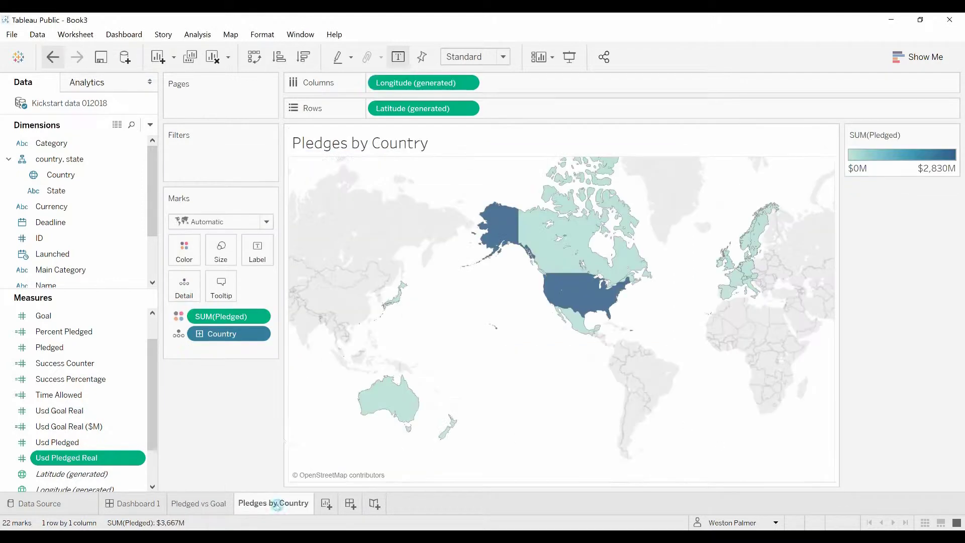
click(221, 285)
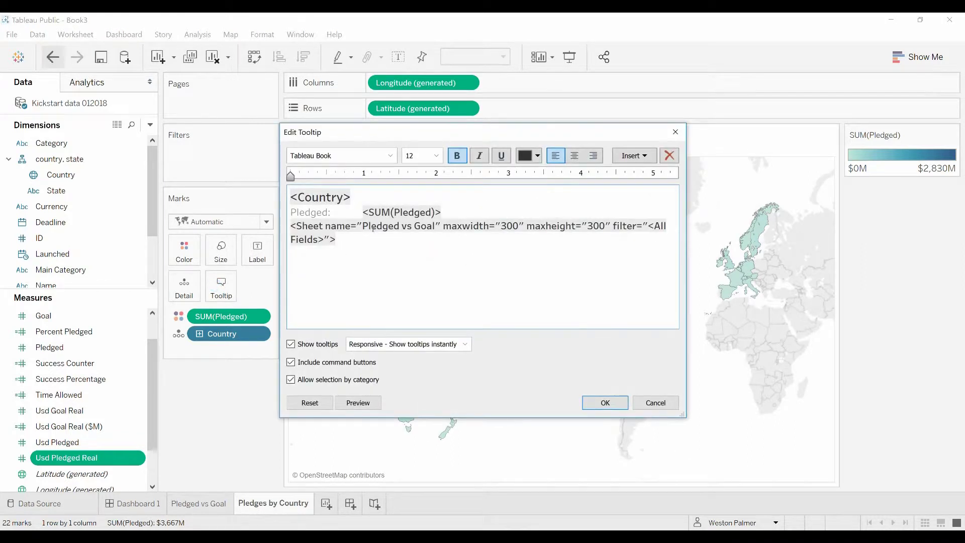
click(456, 217)
key(Return)
key(ctrl+v)
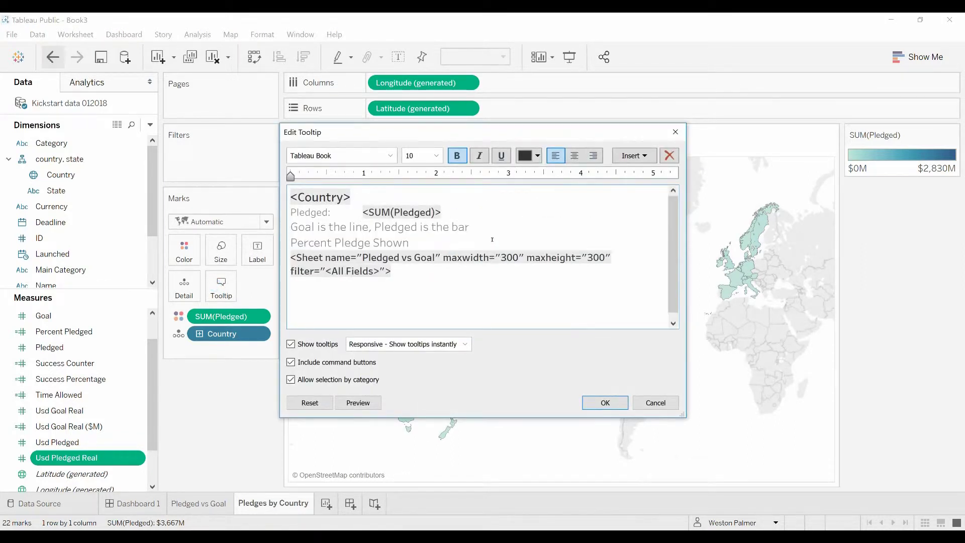
drag(413, 245, 288, 231)
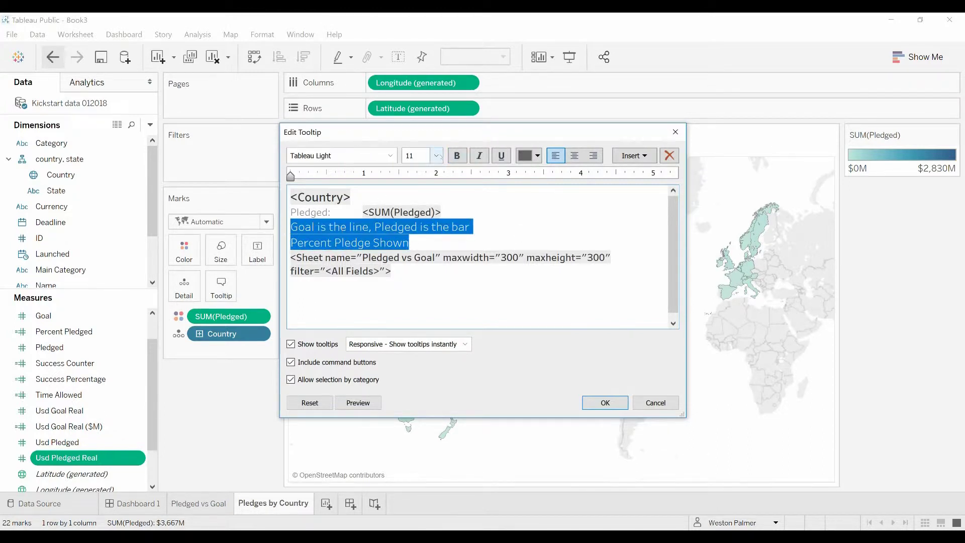
click(436, 155)
click(422, 183)
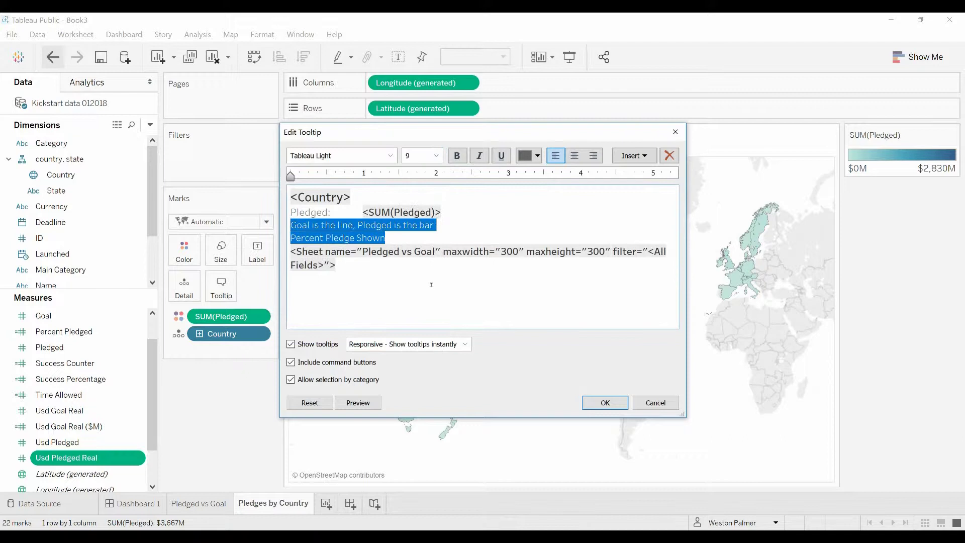
click(430, 288)
click(606, 403)
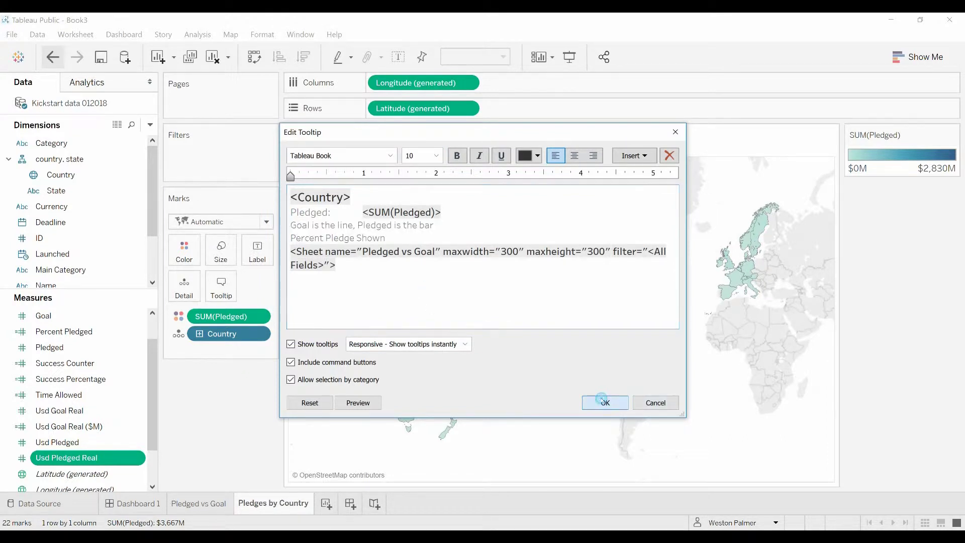
mouse_move(580, 292)
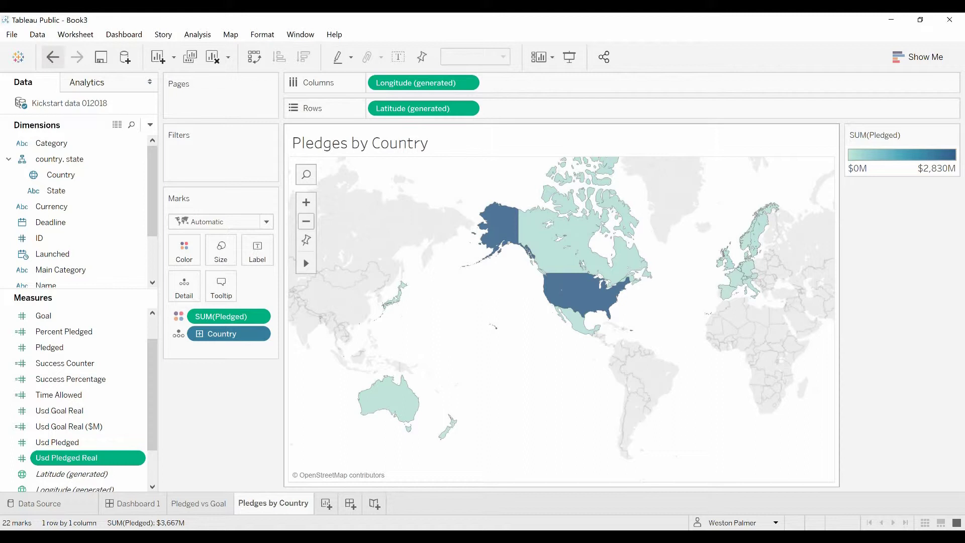
mouse_move(402, 286)
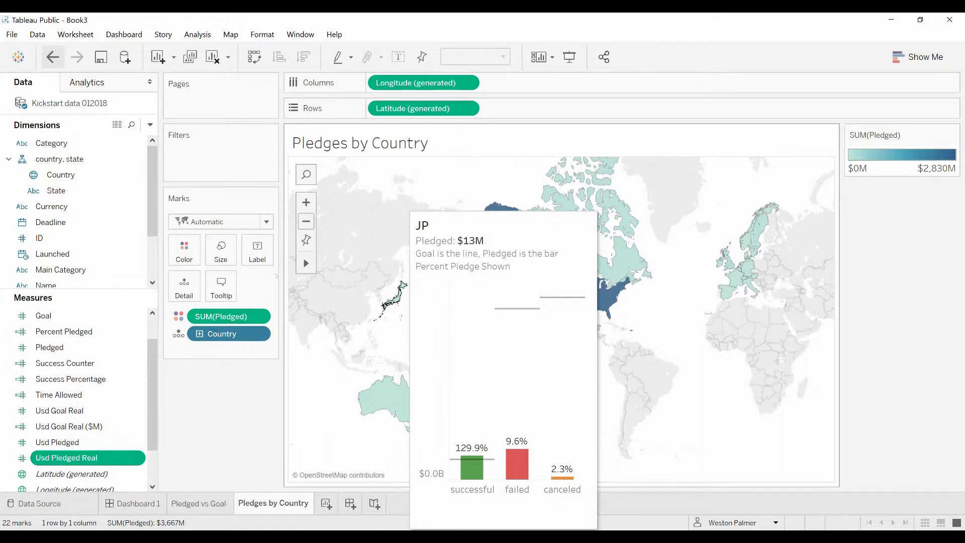
Delete the old embedded sheet line and the two explanatory lines from the map tooltip
click(221, 284)
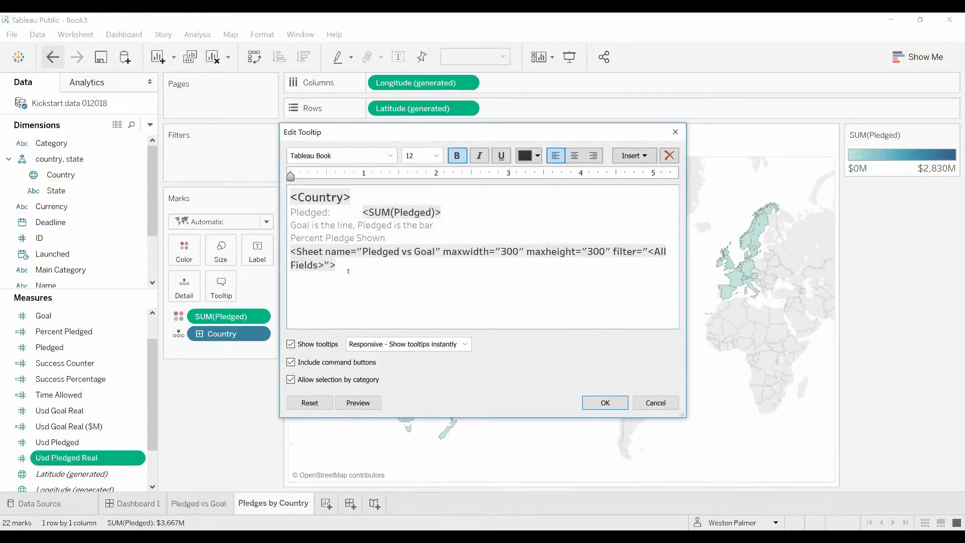
drag(348, 271, 282, 253)
key(BackSpace)
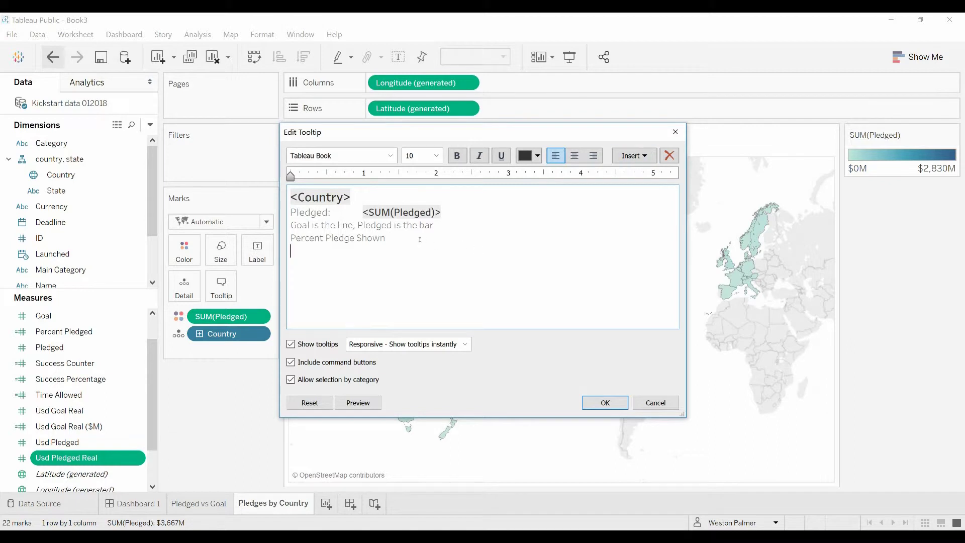
drag(420, 239, 290, 224)
key(BackSpace)
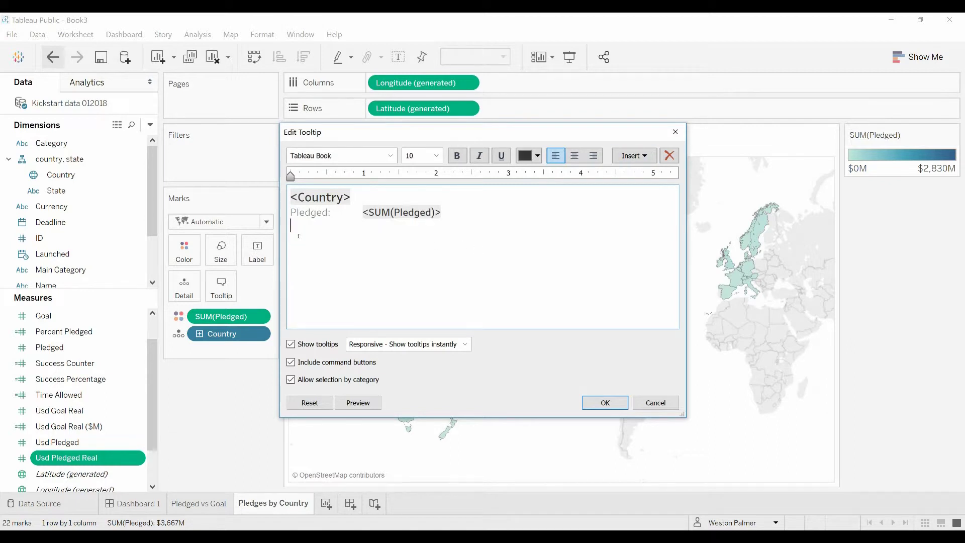
Insert the Goal by Year sheet below the Pledged line in the tooltip
click(454, 222)
click(634, 155)
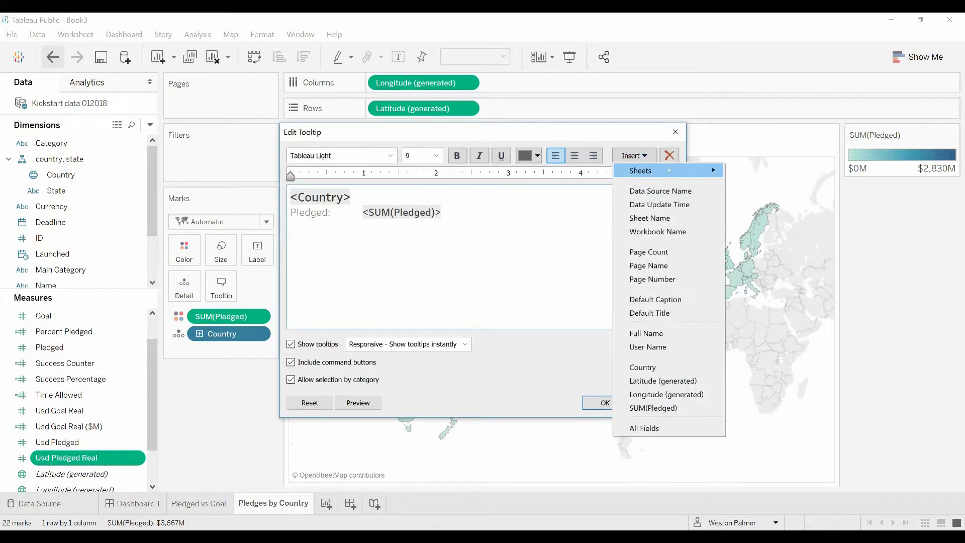
mouse_move(670, 171)
click(757, 172)
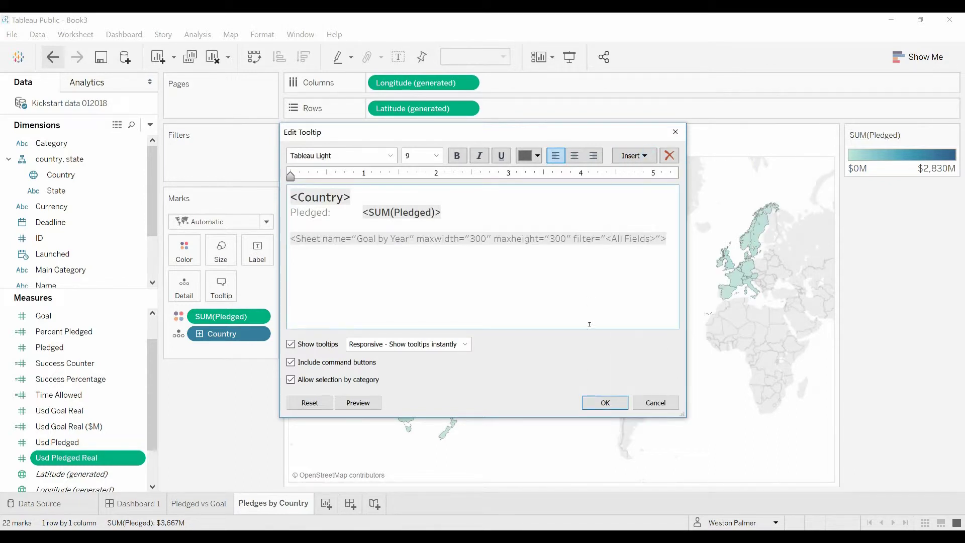
click(605, 402)
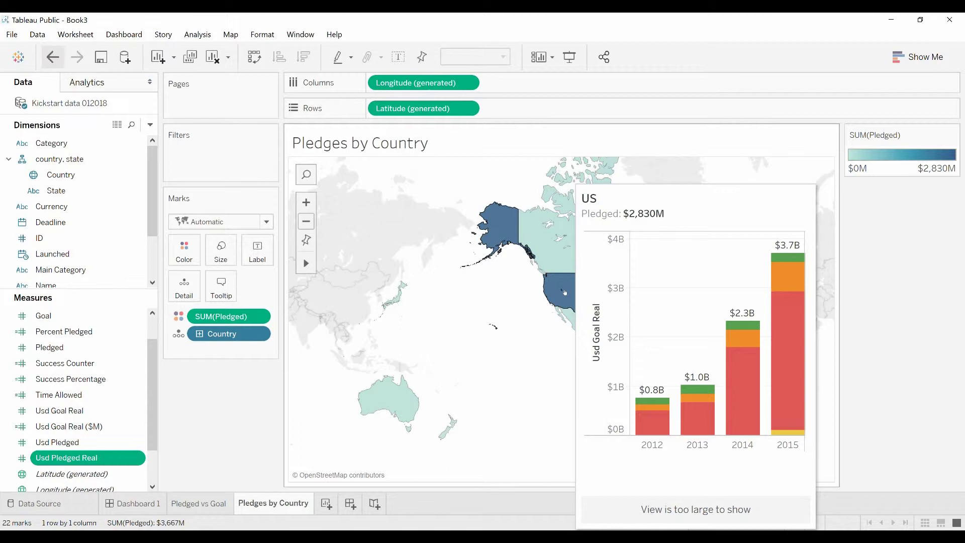
Change the embedded Goal by Year sheet's maxwidth from 300 to 600 in the tooltip
click(223, 286)
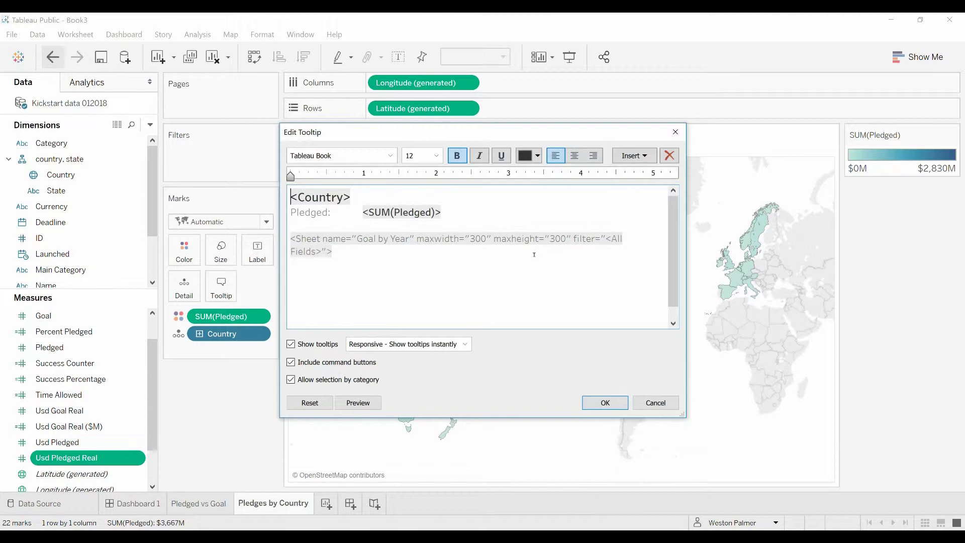
triple_click(478, 238)
click(470, 239)
key(Delete)
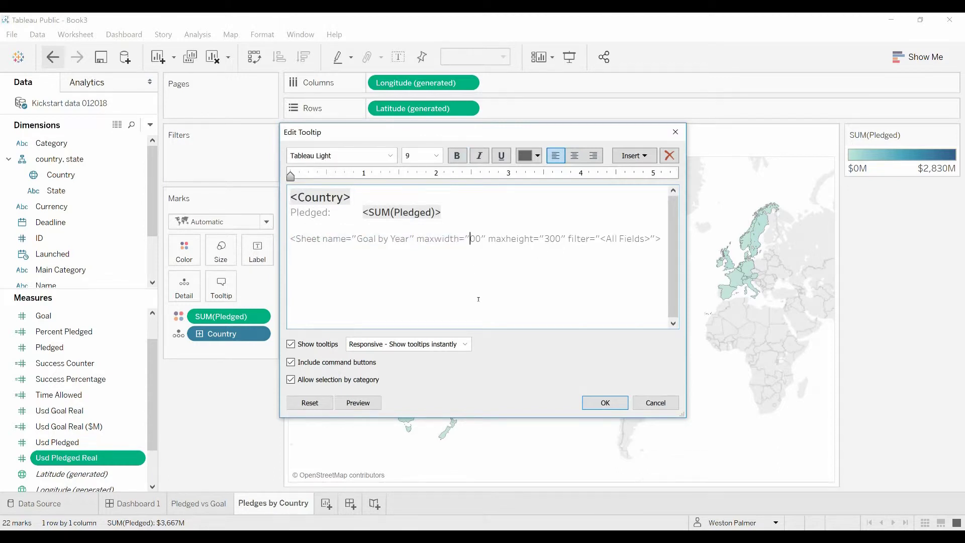
text(6)
triple_click(479, 299)
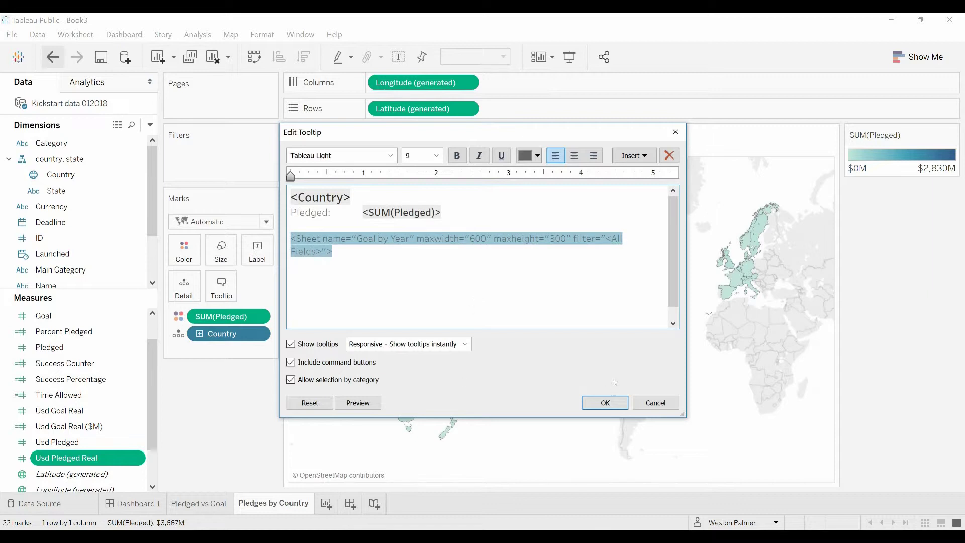
click(615, 403)
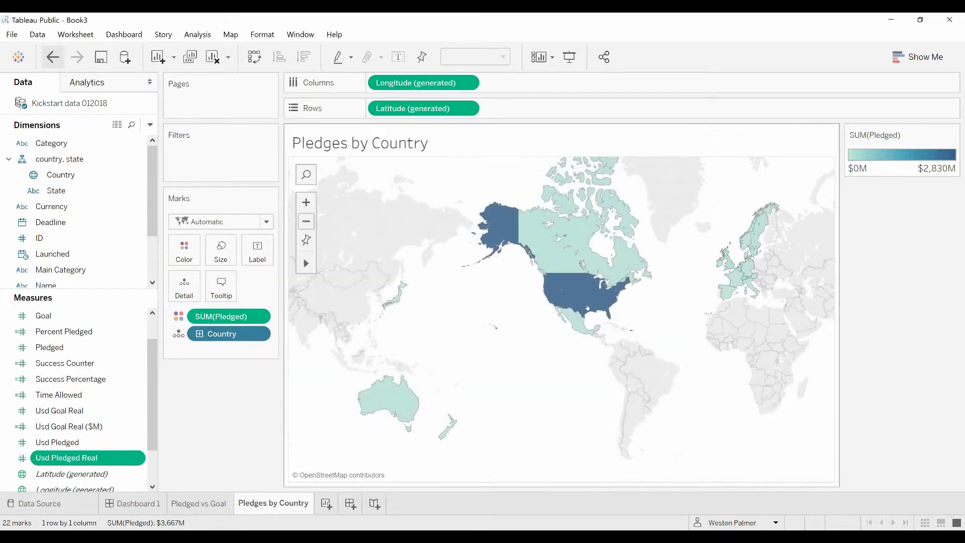
mouse_move(586, 304)
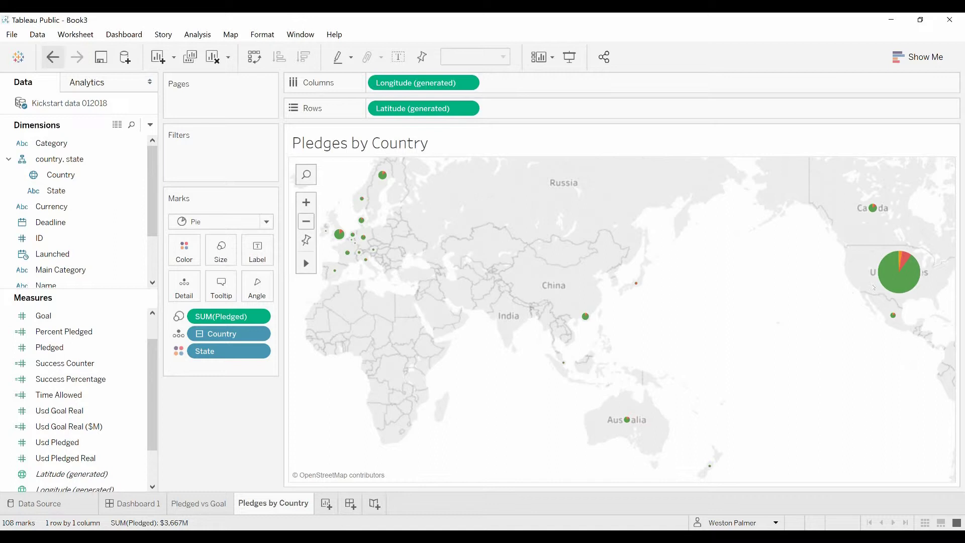
Hover over country pies, such as Canada's, to check their tooltips with the embedded chart
mouse_move(874, 288)
mouse_move(909, 257)
mouse_move(873, 209)
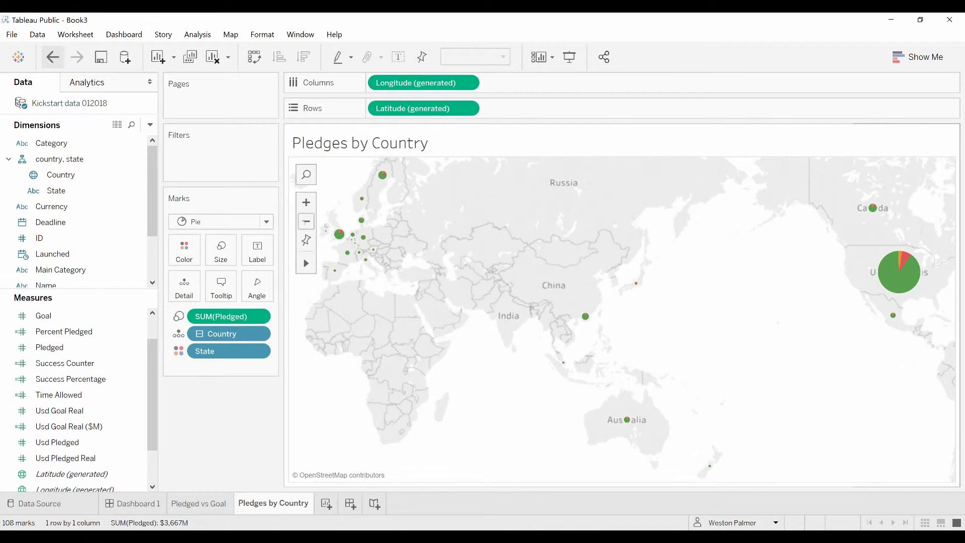
Replace the embedded sheet's All Fields filter with Country in the pie map tooltip
click(222, 286)
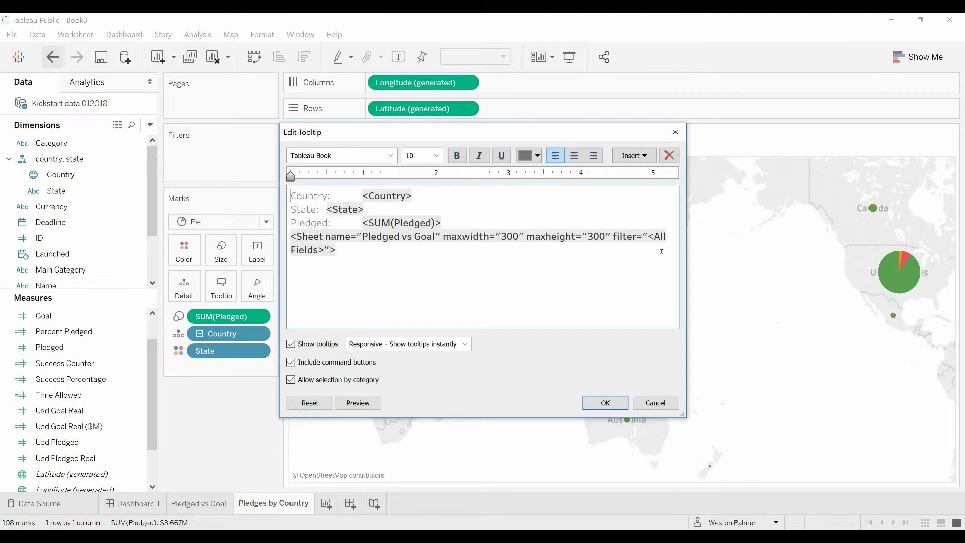
drag(654, 236, 318, 250)
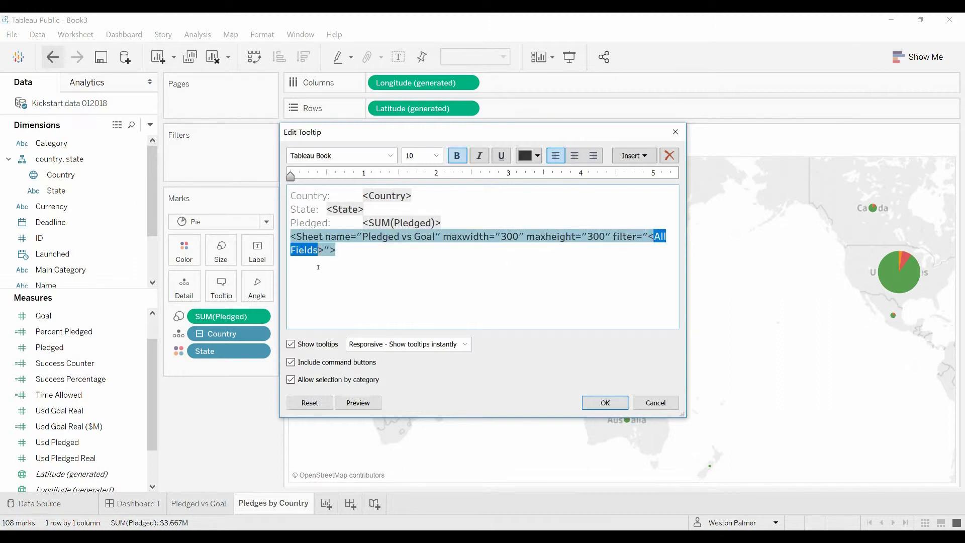
text(Country)
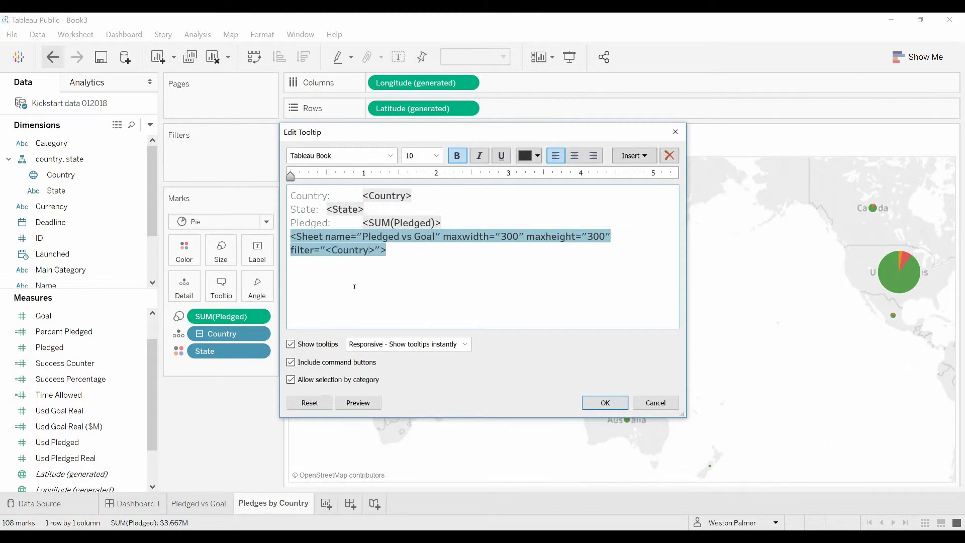
click(608, 403)
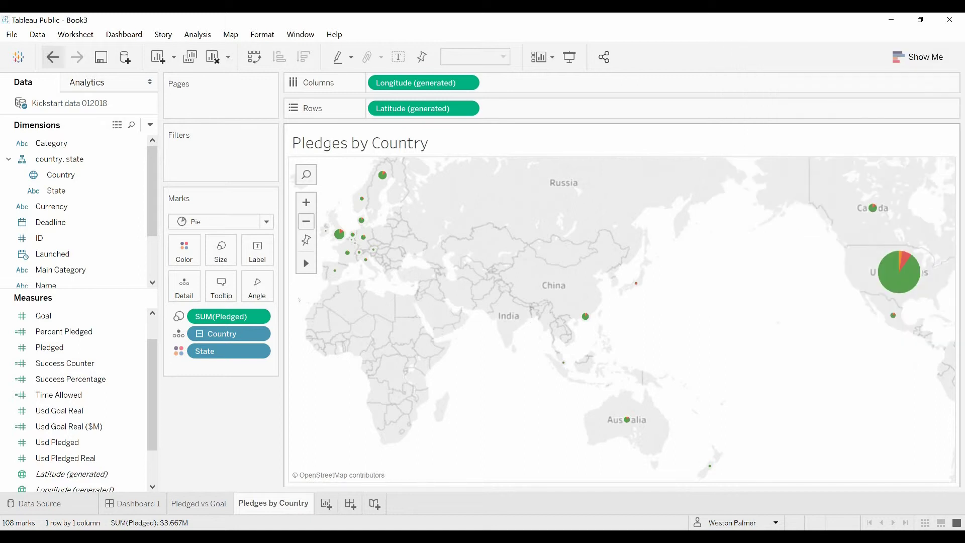
Set the embedded Pledged vs Goal chart to 600 wide, then check Singapore's pie tooltip
click(232, 294)
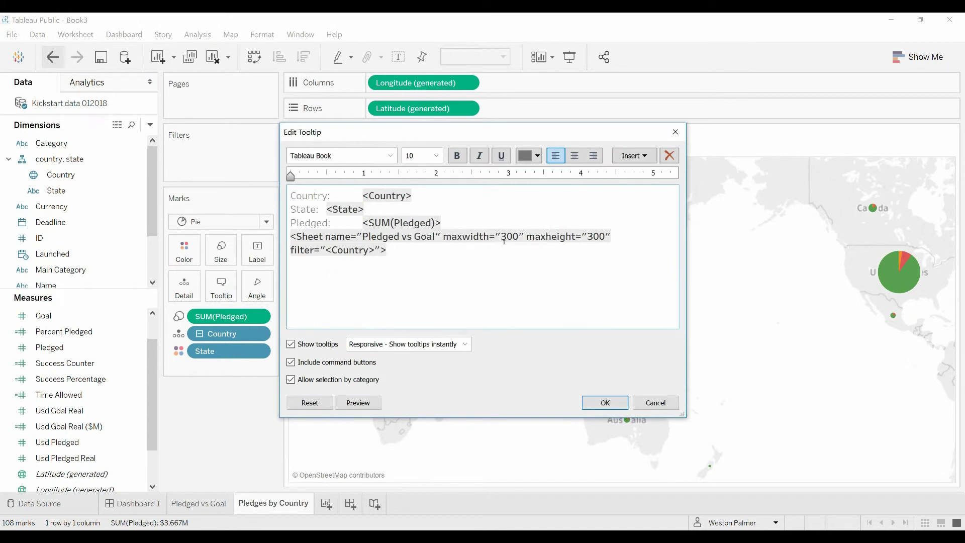
triple_click(502, 243)
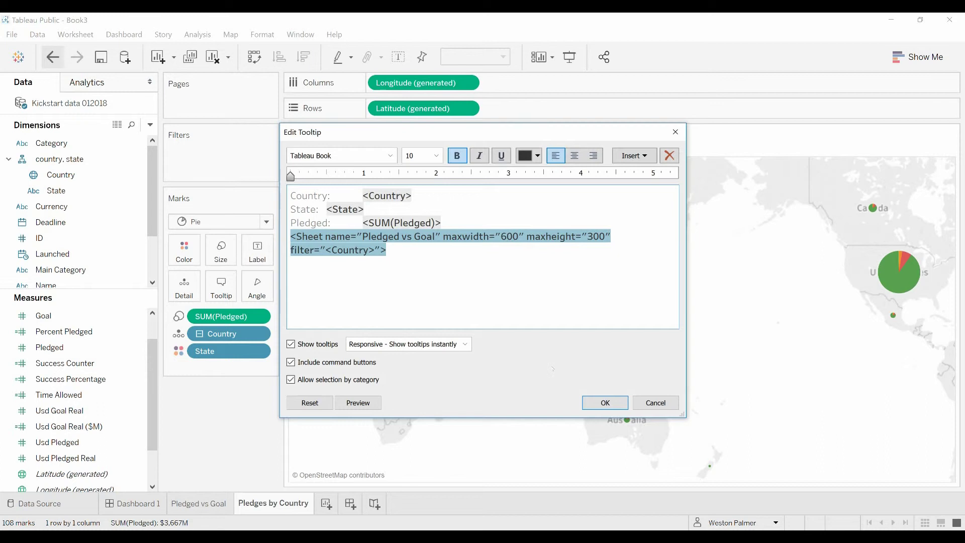
click(607, 401)
mouse_move(587, 318)
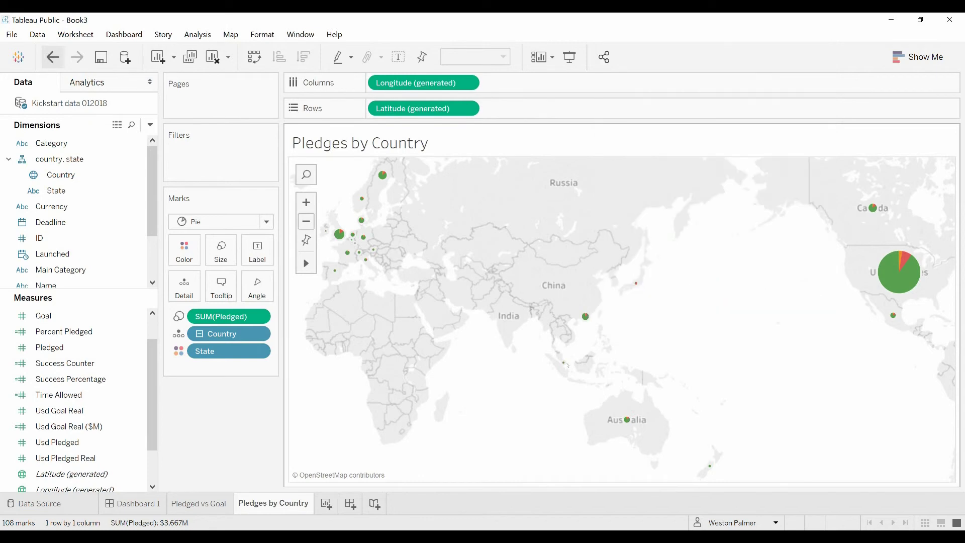
mouse_move(564, 363)
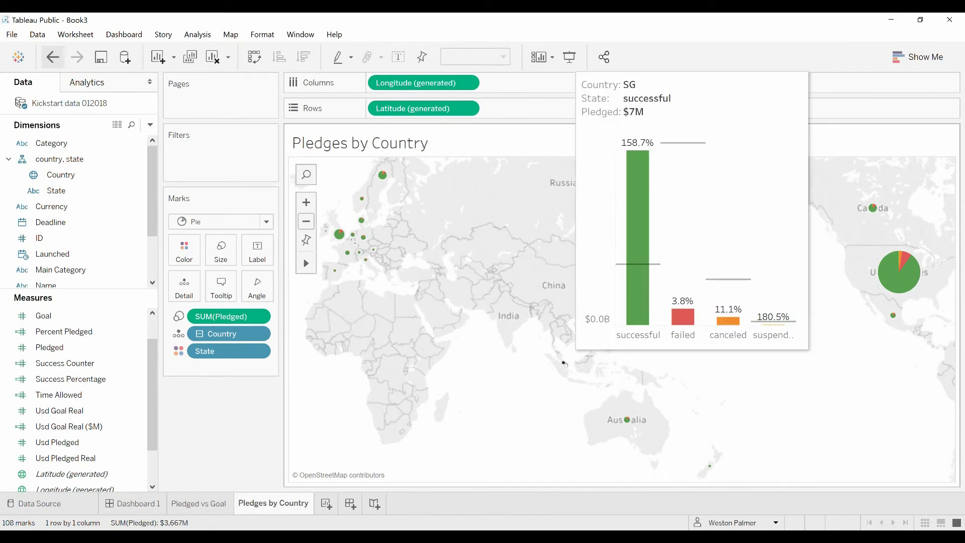